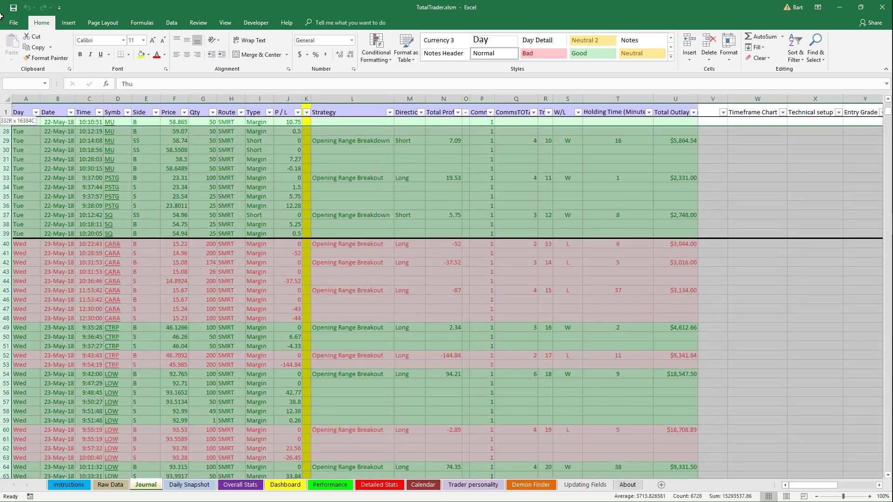
# Delete all the trade rows, 2 to 359, from the Journal sheet, keeping the header row
pyautogui.moveTo(2, 92); pyautogui.dragTo(14, 113)
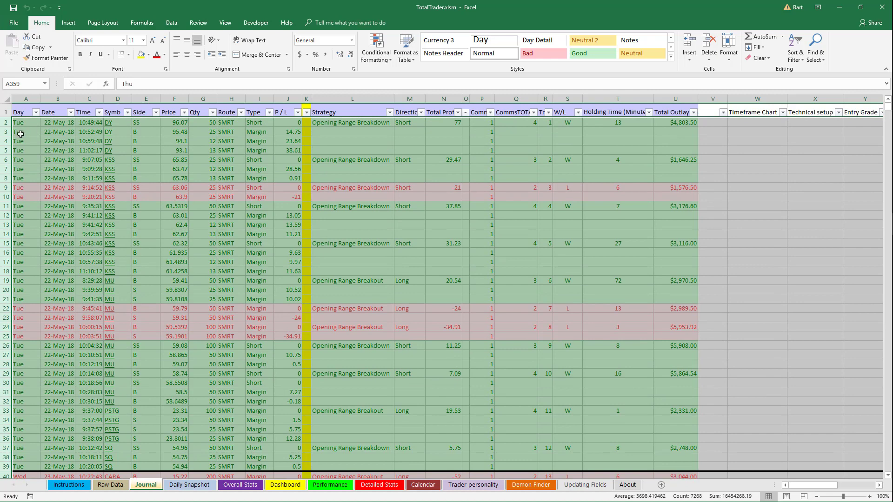
pyautogui.rightClick(6, 134)
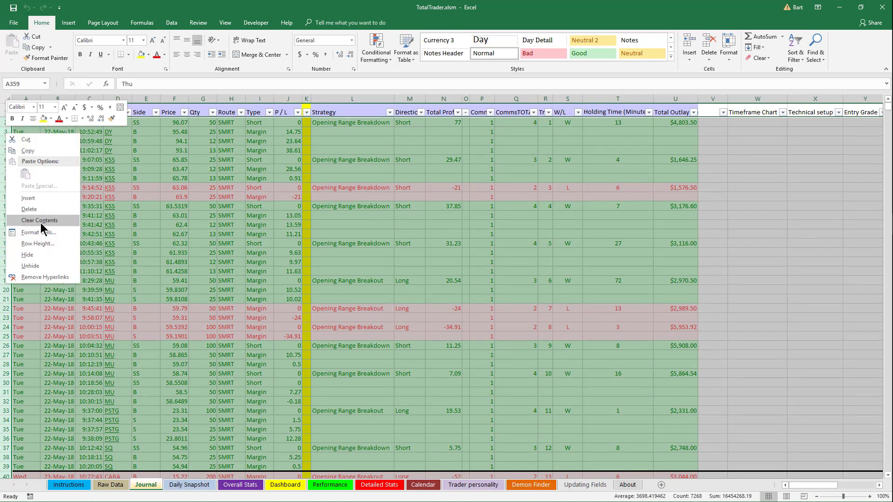
pyautogui.click(42, 208)
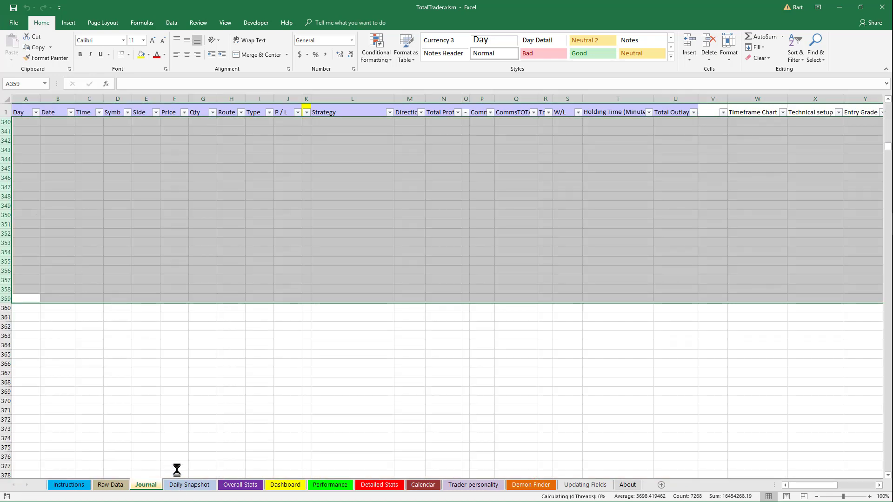
# Set the account start balance on the Instructions sheet to $500.00
pyautogui.click(240, 485)
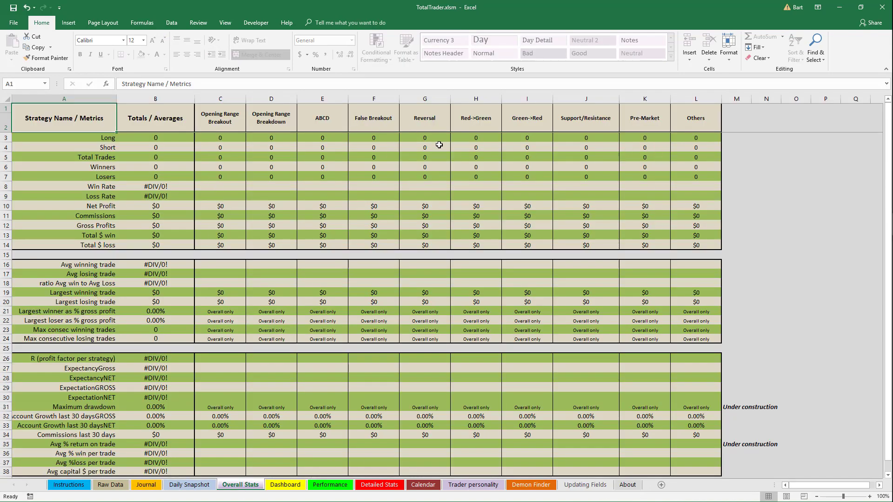
pyautogui.click(296, 488)
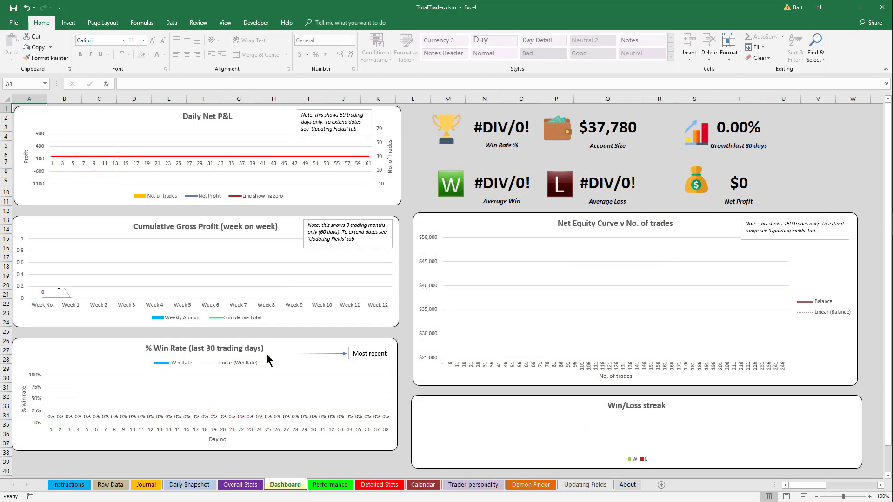
pyautogui.click(602, 131)
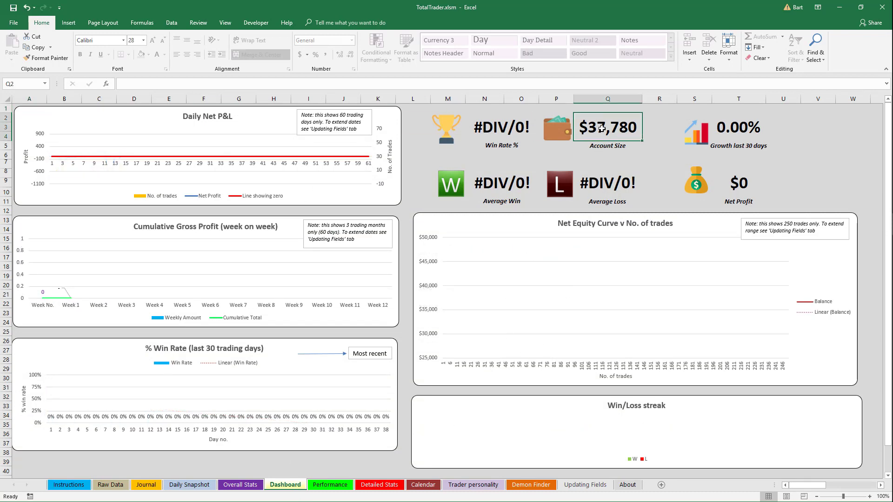
pyautogui.click(83, 486)
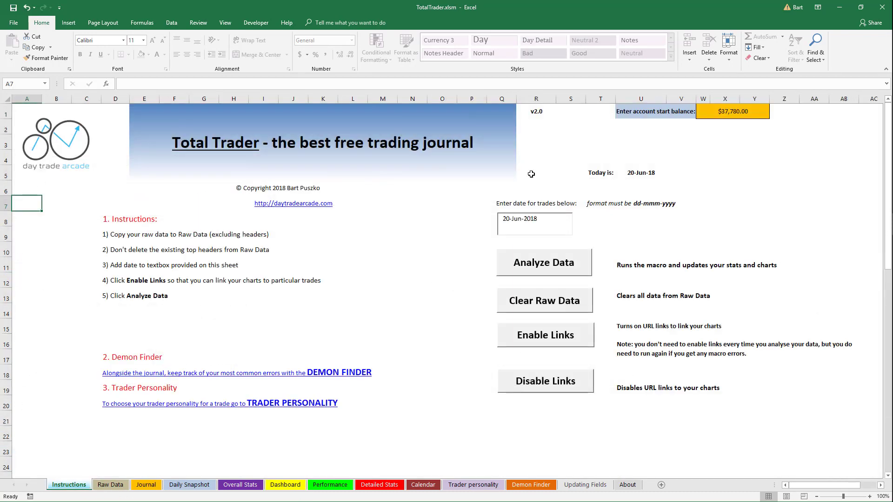
pyautogui.click(706, 108)
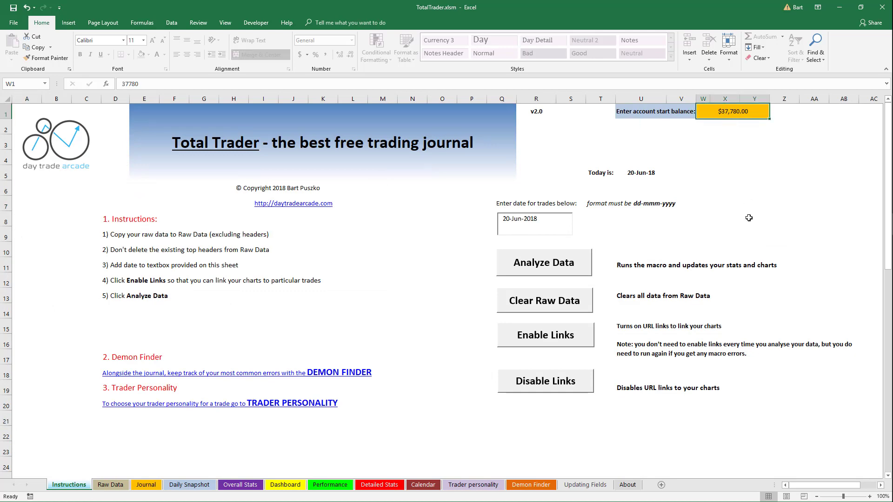
pyautogui.write('500.00')
pyautogui.press('Return')
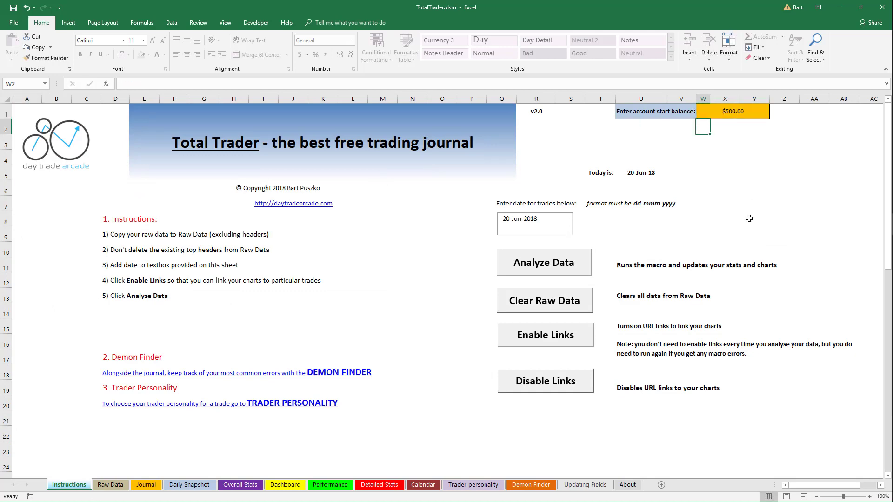
# Review the Dashboard, Performance and Detailed Stats sheets for the new balance and any leftover trade data
pyautogui.click(246, 484)
pyautogui.click(285, 484)
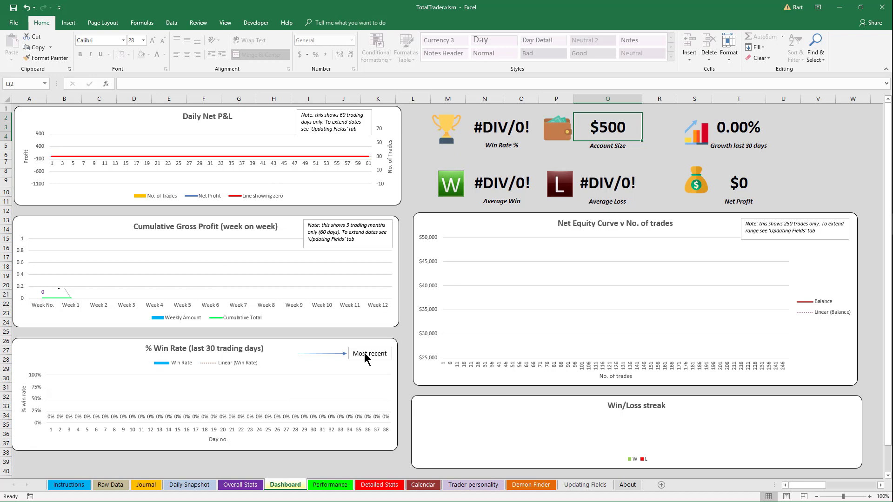
pyautogui.click(330, 485)
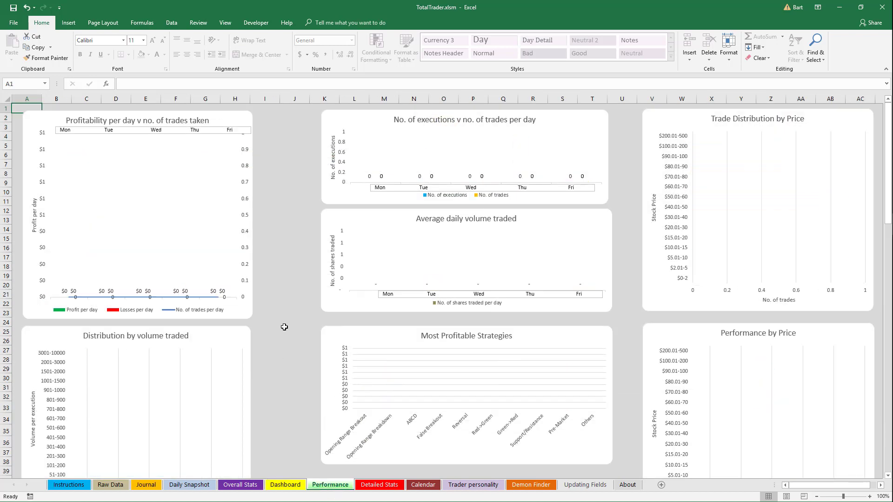
pyautogui.scroll(-13, 286, 337)
pyautogui.scroll(13, 287, 338)
pyautogui.click(379, 486)
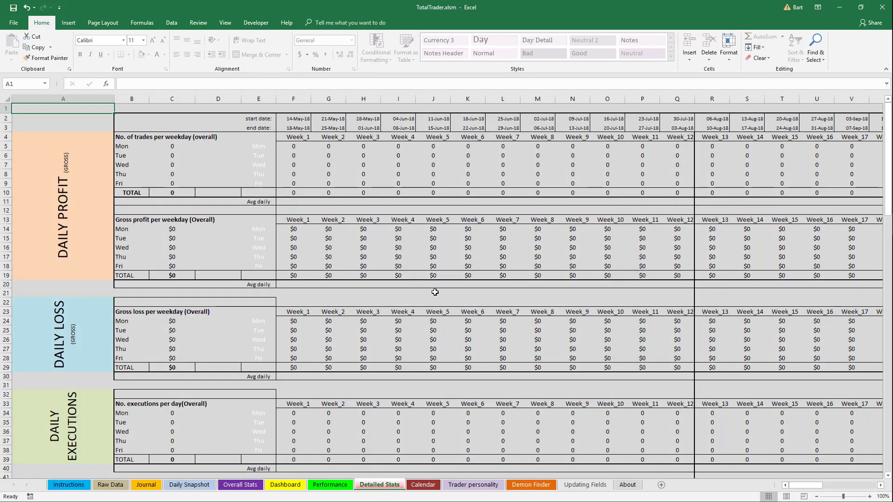
# Clear the dates recorded for days 1 to 4 across all personality types on the Trader personality sheet
pyautogui.click(450, 486)
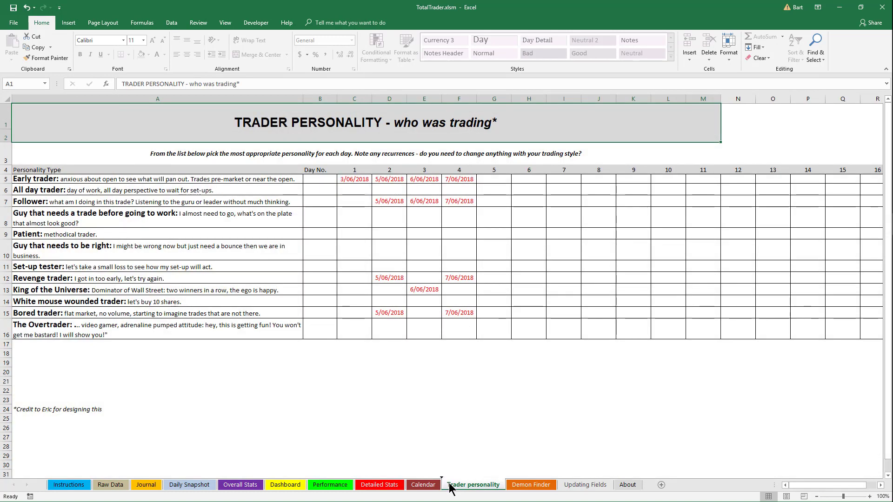
pyautogui.moveTo(340, 178); pyautogui.dragTo(461, 338)
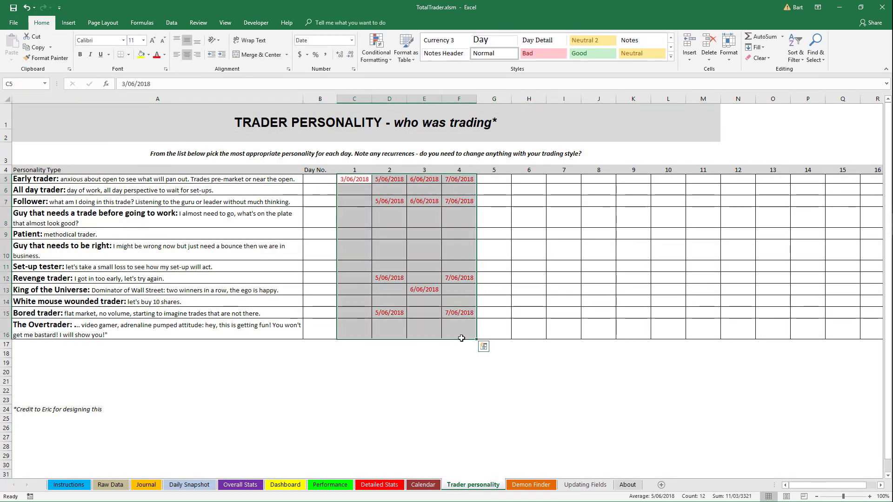
pyautogui.press('Delete')
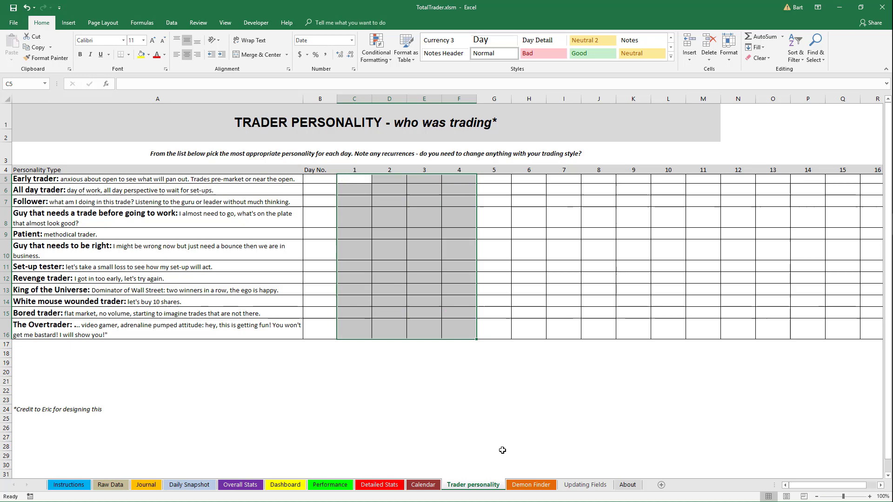
# Clear the recorded entries for every demon in the Demon Finder table
pyautogui.click(531, 484)
pyautogui.moveTo(147, 198); pyautogui.dragTo(459, 300)
pyautogui.press('Delete')
pyautogui.click(512, 386)
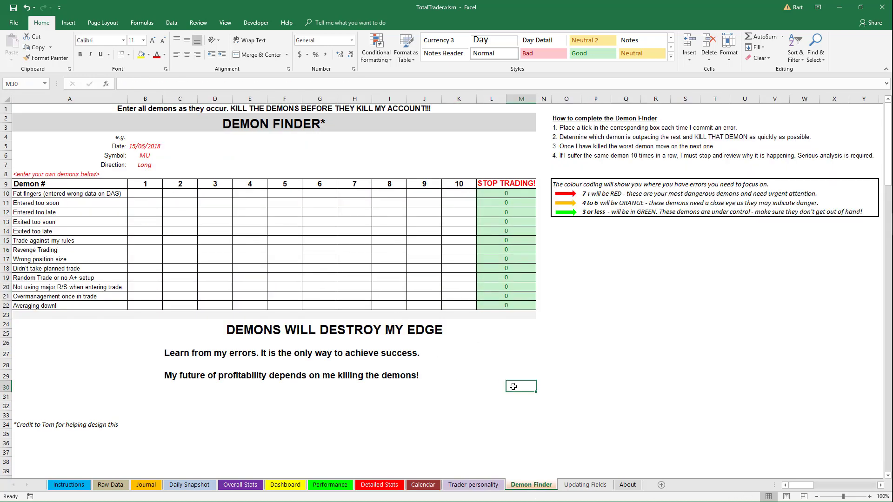
# Delete rows 1 to 149 on the Daily Snapshot sheet and clear the detailed summary text of the remaining 7-Jun block
pyautogui.click(189, 486)
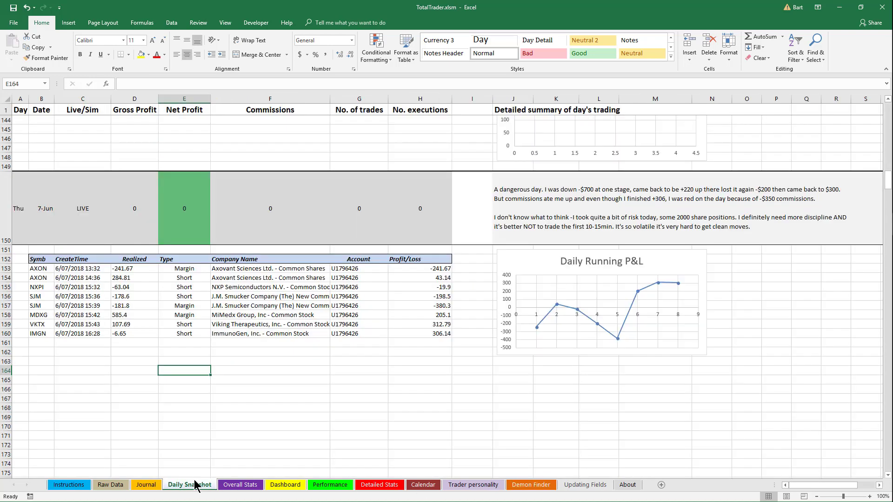
pyautogui.scroll(1, 32, 321)
pyautogui.moveTo(6, 261); pyautogui.dragTo(4, 363)
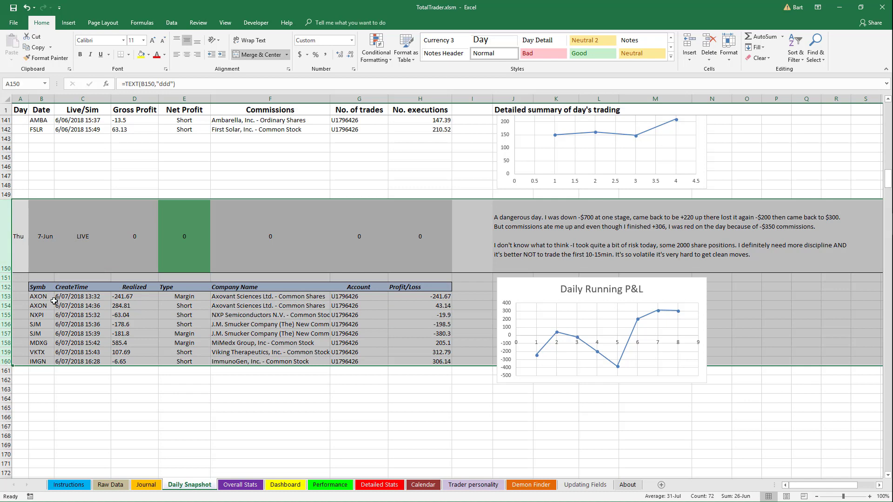
pyautogui.click(69, 241)
pyautogui.scroll(2, 20, 333)
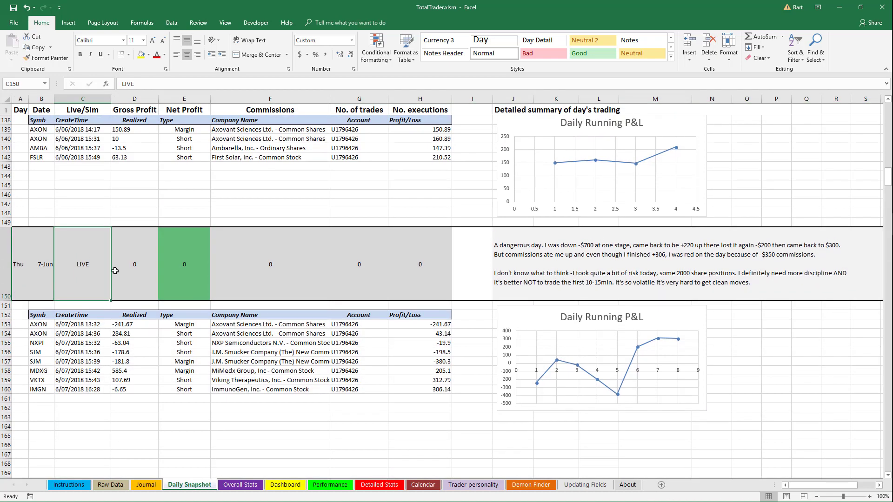
pyautogui.moveTo(5, 346); pyautogui.dragTo(4, 109)
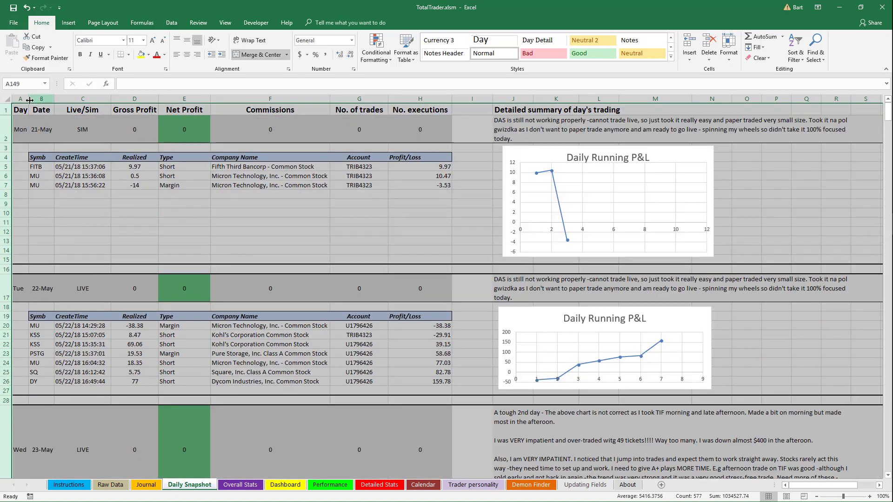
pyautogui.rightClick(10, 125)
pyautogui.click(31, 201)
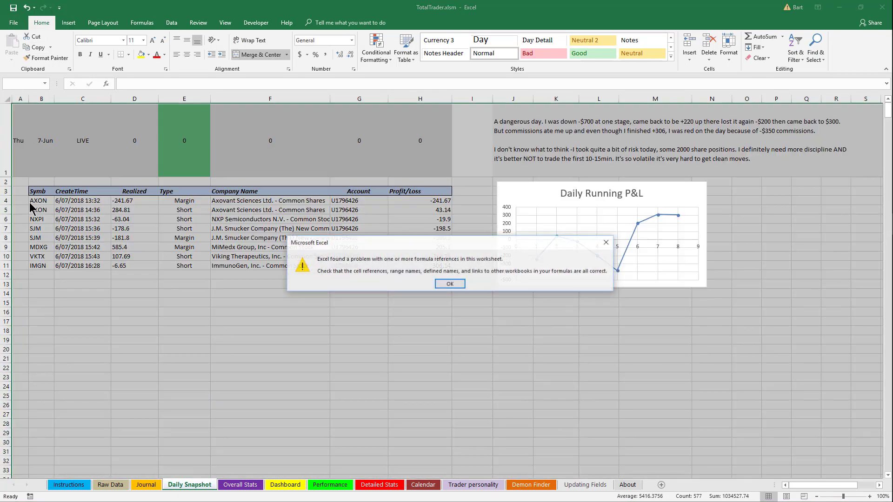
pyautogui.click(450, 284)
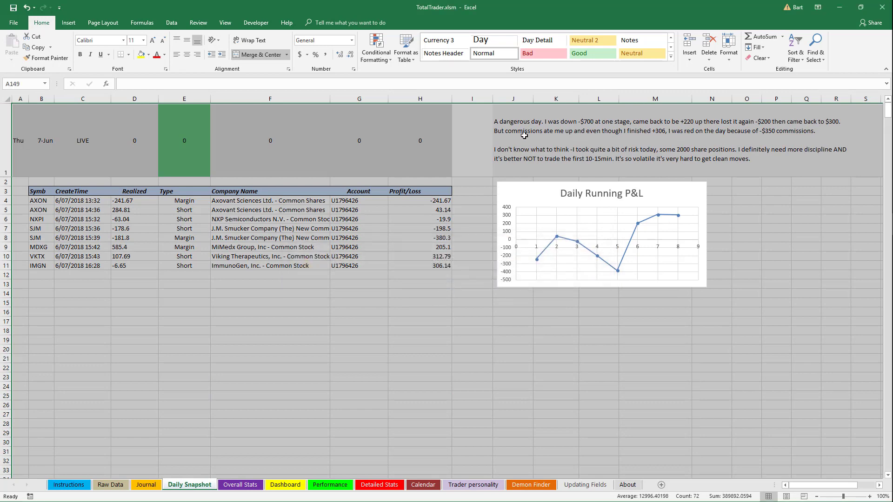
pyautogui.click(537, 142)
pyautogui.press('Delete')
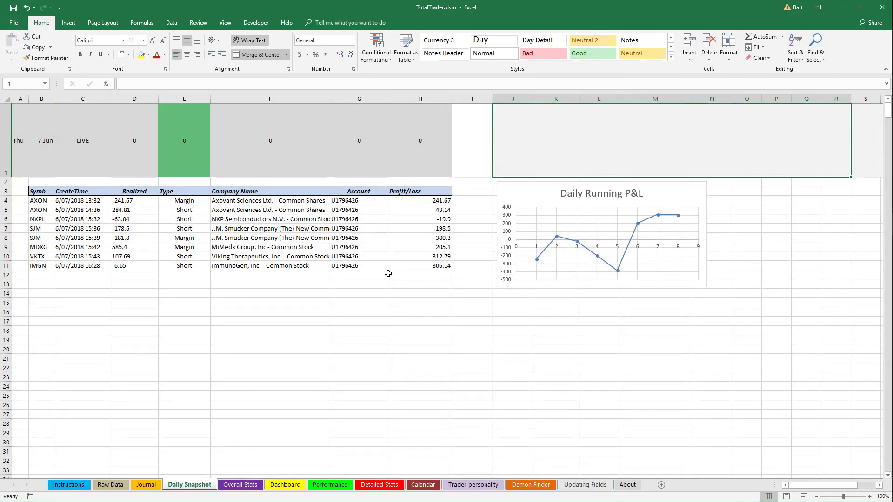
# Examine the 7-Jun block's date, Live/Sim and lookup cells, its trade table and the first Profit/Loss formula
pyautogui.click(47, 154)
pyautogui.moveTo(70, 151); pyautogui.dragTo(354, 135)
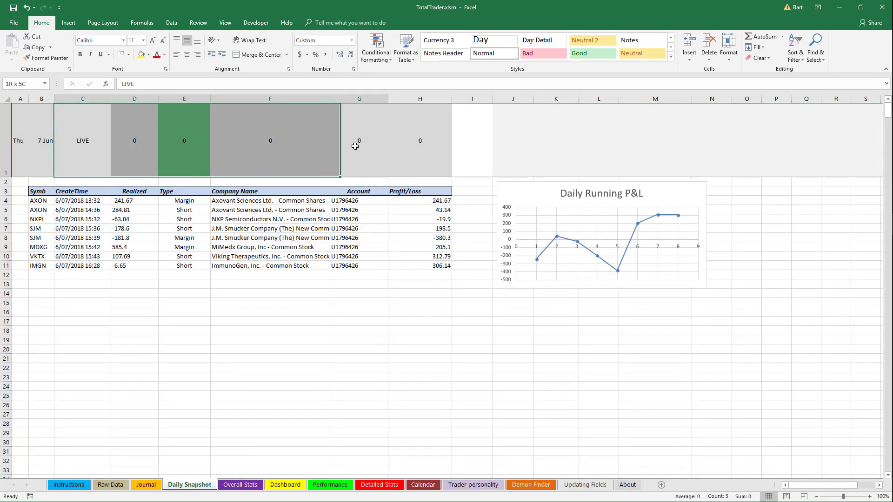
pyautogui.moveTo(119, 140); pyautogui.dragTo(418, 142)
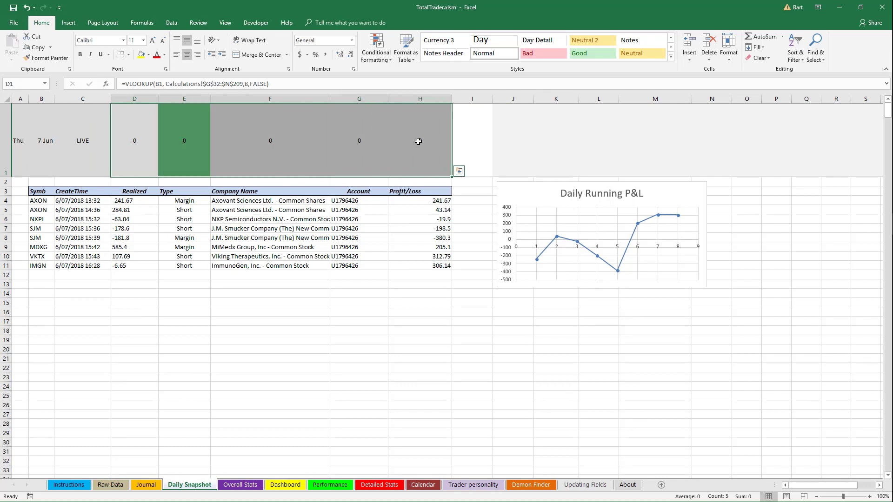
pyautogui.click(255, 144)
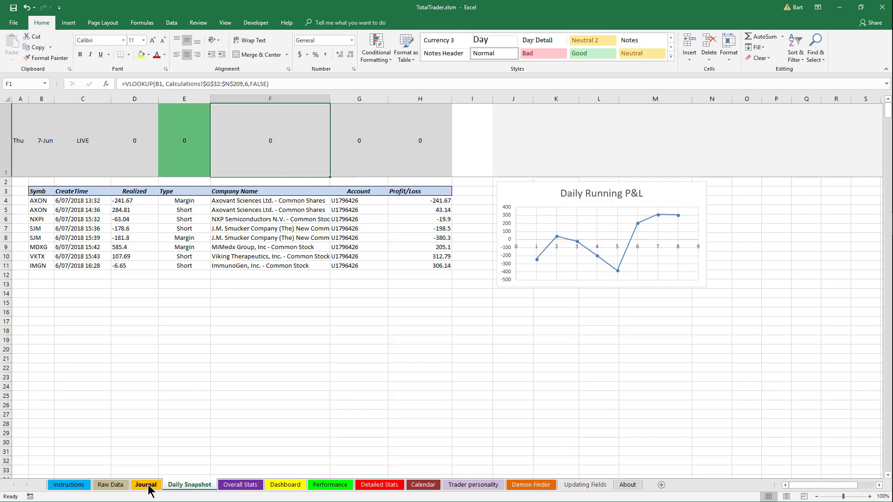
pyautogui.click(76, 157)
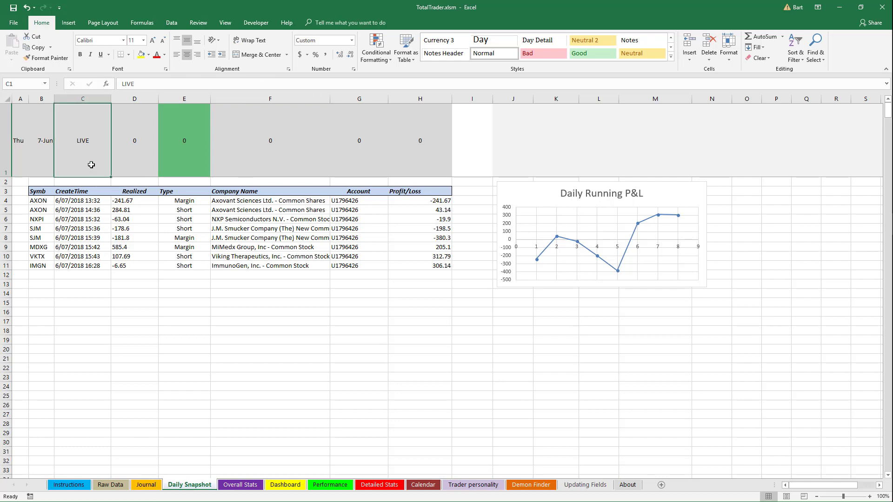
pyautogui.click(44, 132)
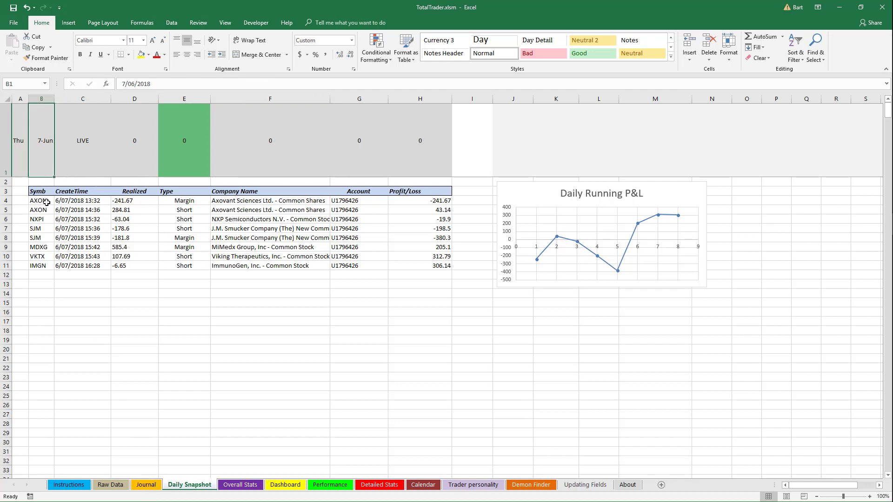
pyautogui.moveTo(47, 202)
pyautogui.mouseDown()
pyautogui.moveTo(213, 225)
pyautogui.moveTo(350, 263)
pyautogui.mouseUp()
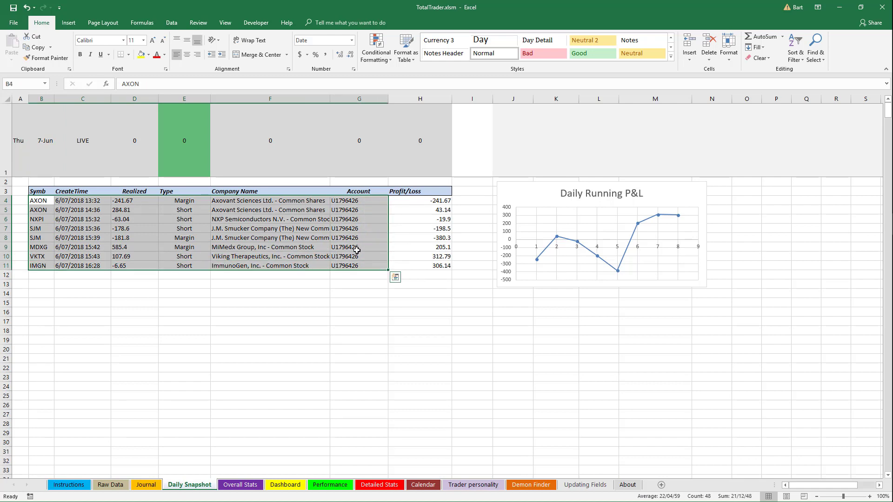
pyautogui.moveTo(37, 203); pyautogui.dragTo(354, 265)
pyautogui.click(417, 202)
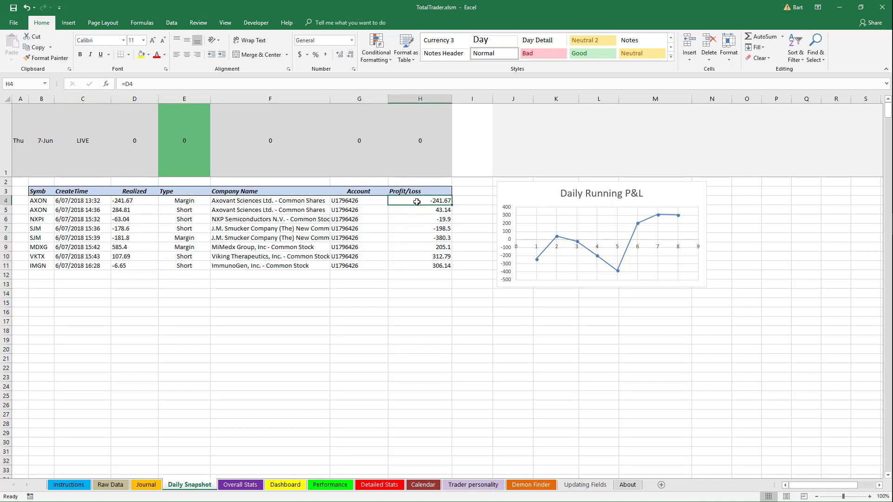
# Remove the series name reference from the Daily Running P&L chart's data series, keeping Y values $H$4:$H$11
pyautogui.click(611, 269)
pyautogui.rightClick(611, 270)
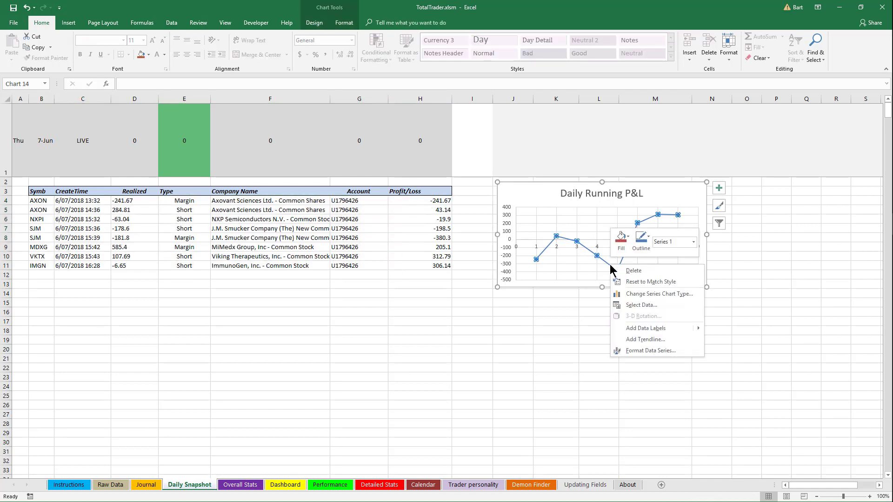
pyautogui.click(627, 308)
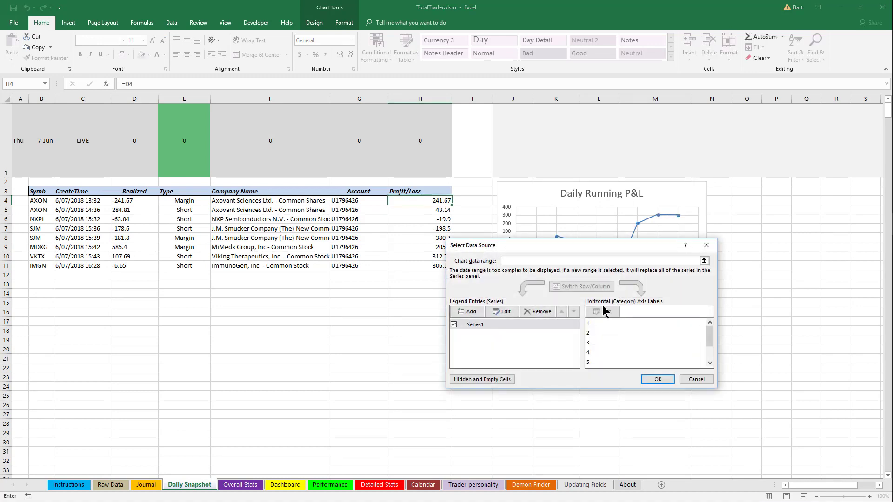
pyautogui.click(510, 312)
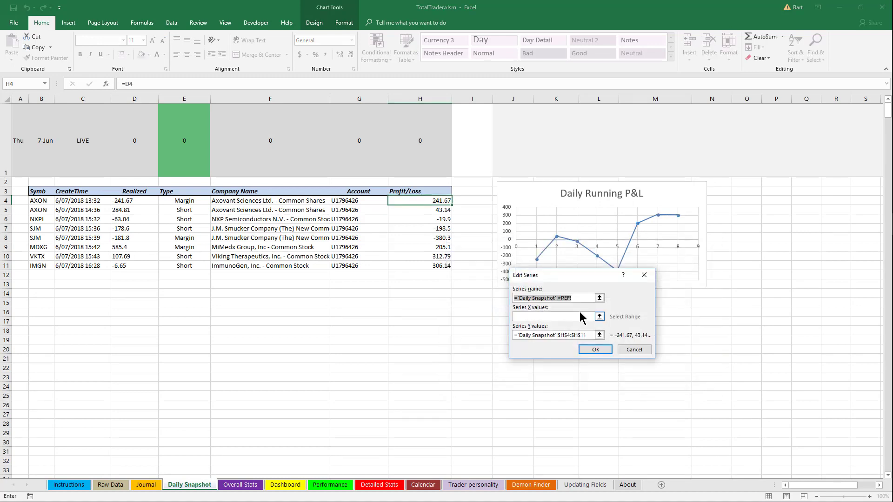
pyautogui.press('Delete')
pyautogui.click(586, 335)
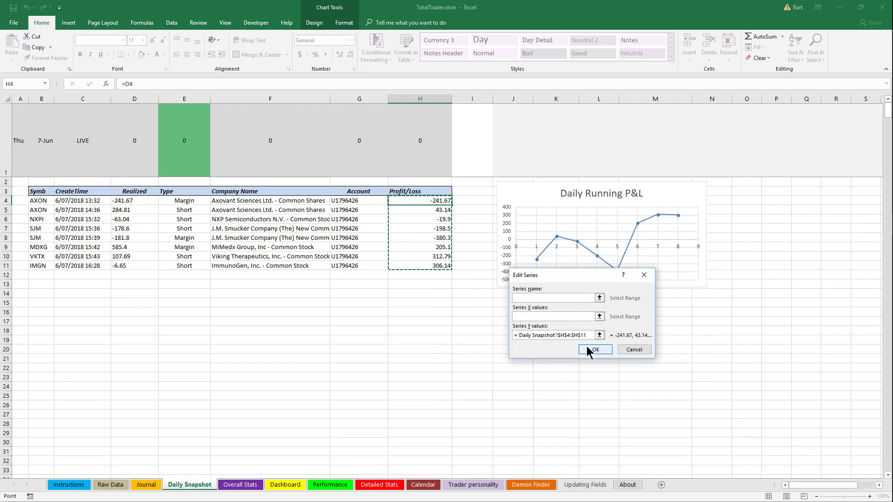
pyautogui.click(592, 350)
pyautogui.click(647, 379)
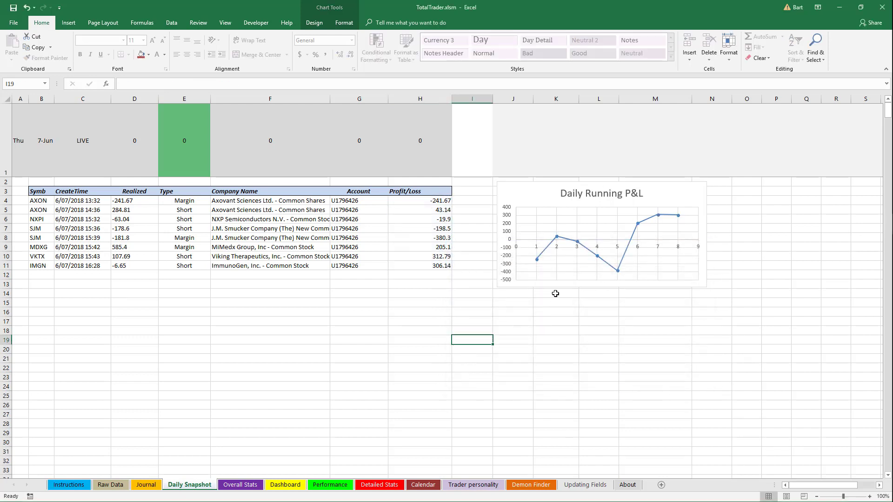
# Copy the 7-Jun summary row (row 1) to row 16 of the Daily Snapshot sheet
pyautogui.click(606, 267)
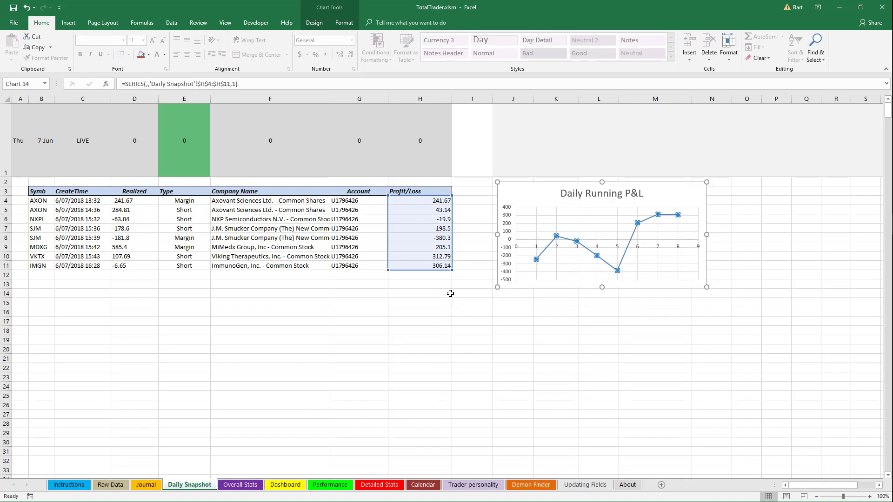
pyautogui.click(449, 293)
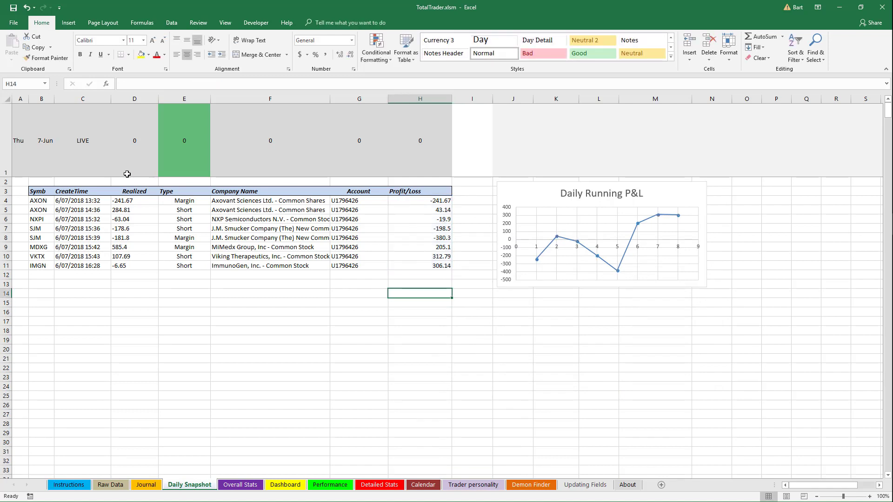
pyautogui.click(4, 139)
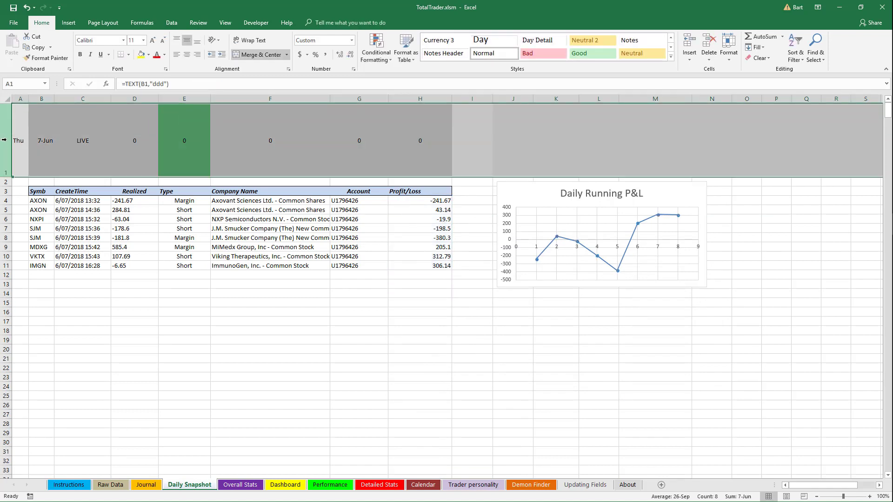
pyautogui.hotkey('ctrl', 'c')
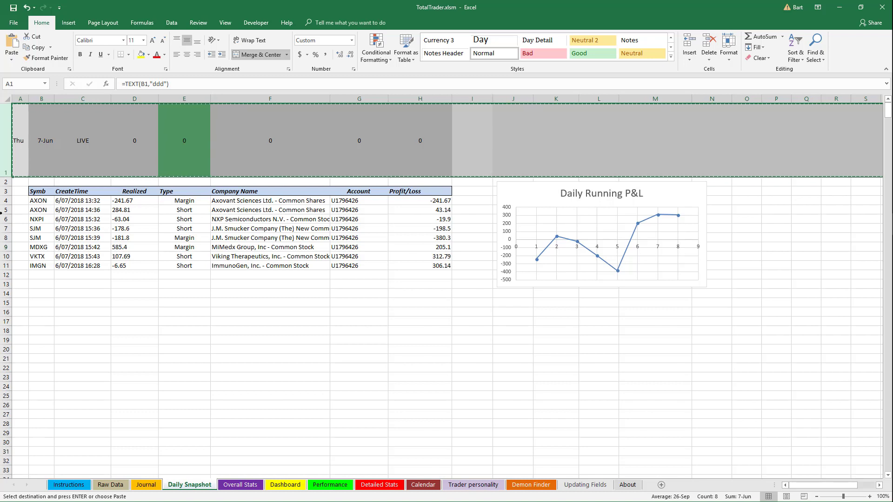
pyautogui.press('Escape')
pyautogui.hotkey('ctrl', 'c')
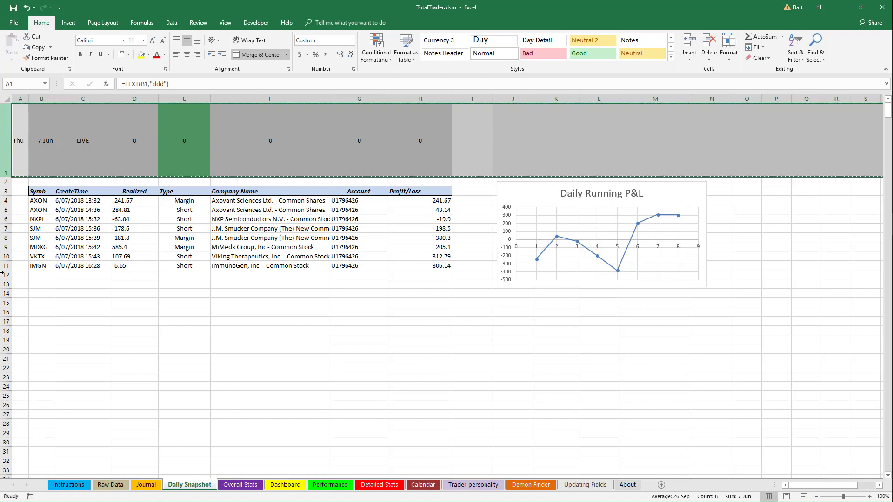
pyautogui.click(5, 311)
pyautogui.press('Return')
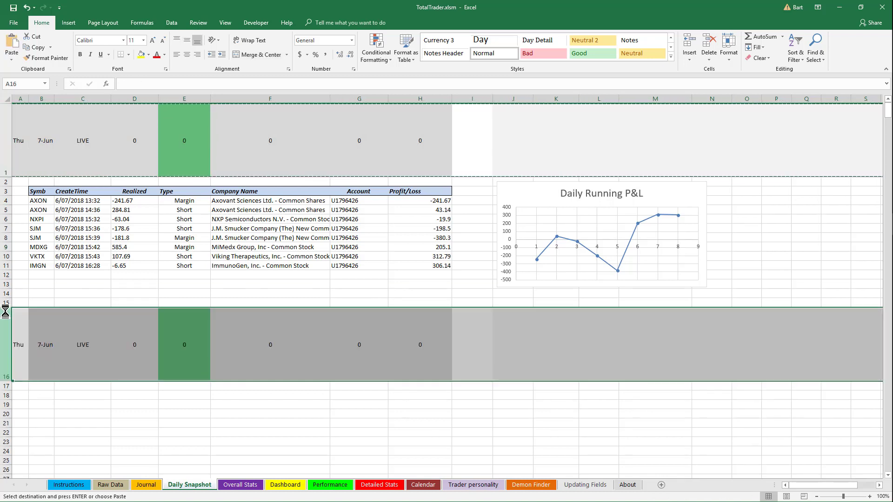
# Set the date in the copied summary row to 21/6 and check its lookup cells D16:H16 and the Journal sheet
pyautogui.click(32, 327)
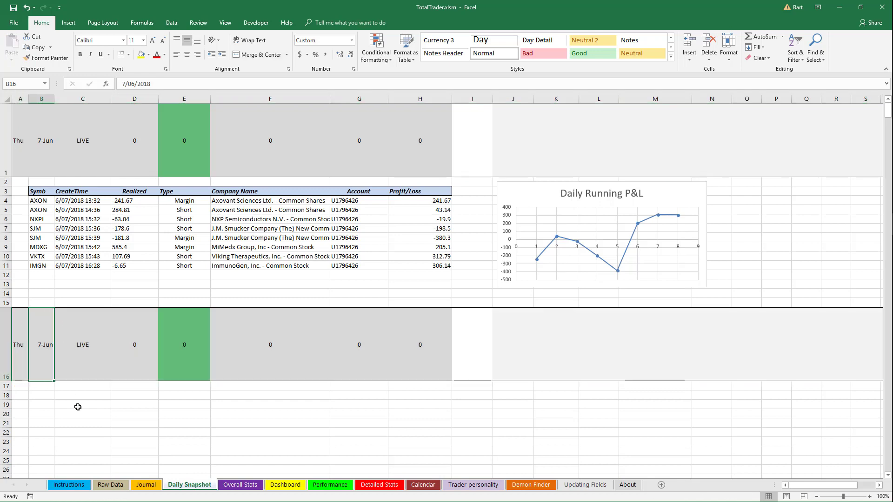
pyautogui.write('21/')
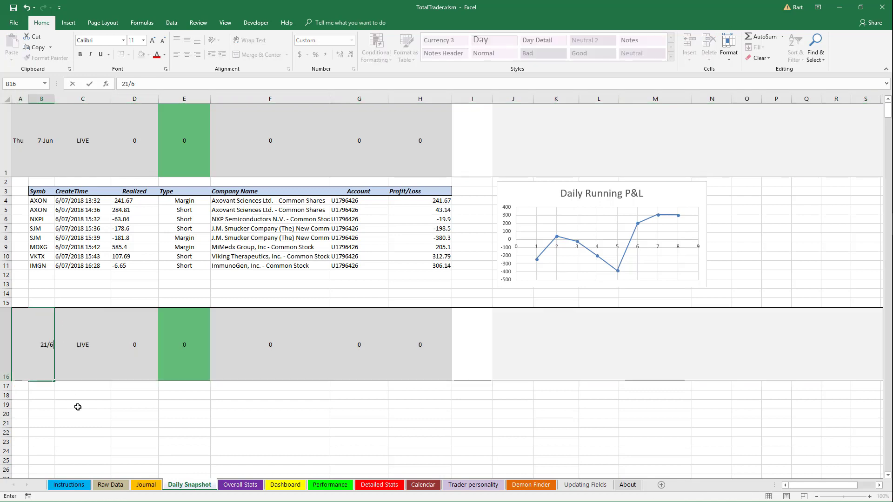
pyautogui.write('6')
pyautogui.press('Return')
pyautogui.moveTo(133, 368); pyautogui.dragTo(410, 337)
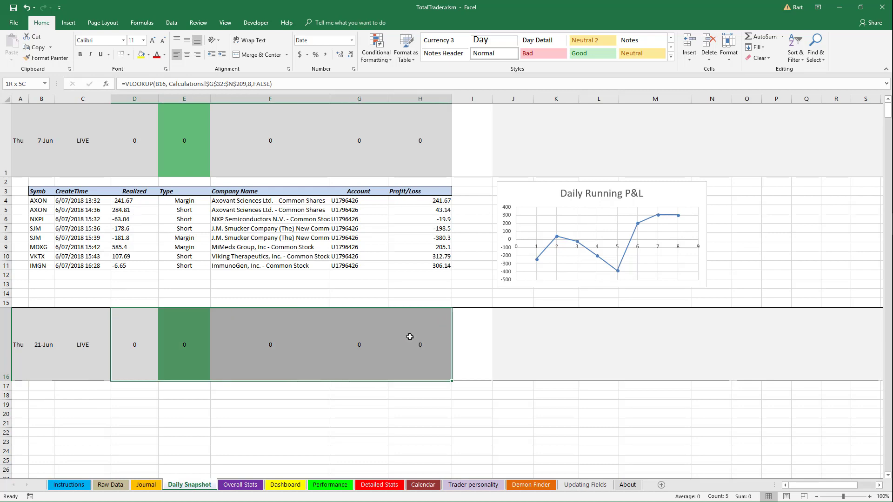
pyautogui.click(148, 485)
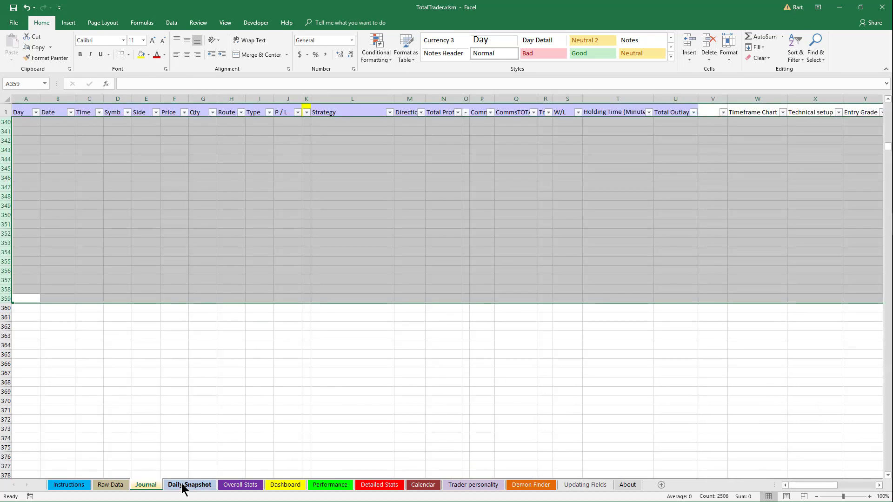
# Copy the Daily Snapshot trade table headers B3:H3 to row 18, starting at B18
pyautogui.click(183, 485)
pyautogui.moveTo(40, 189); pyautogui.dragTo(398, 185)
pyautogui.hotkey('ctrl', 'c')
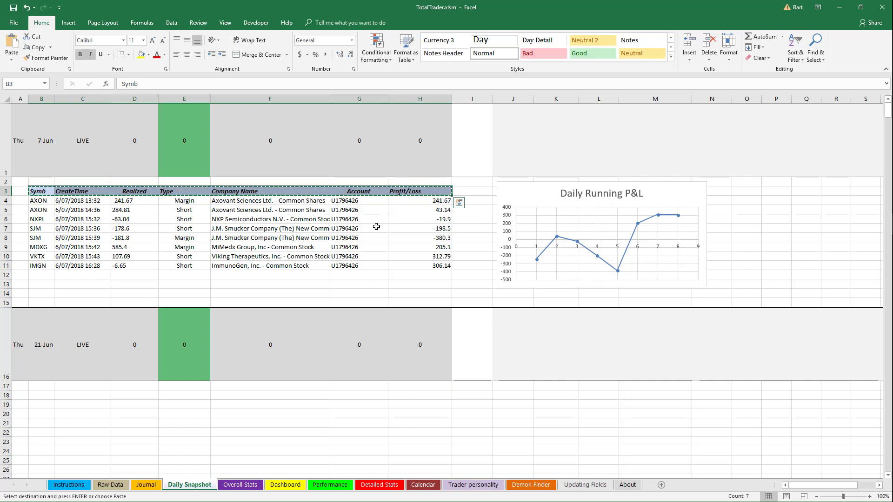
pyautogui.click(37, 396)
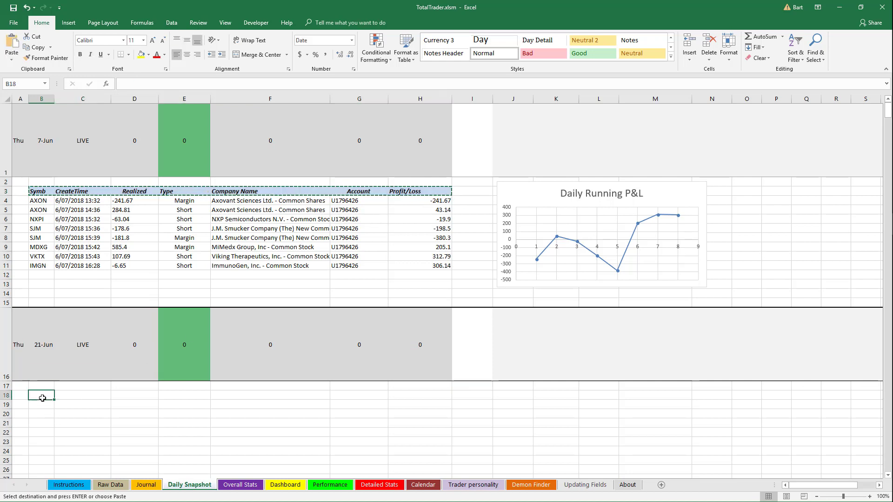
pyautogui.hotkey('ctrl', 'v')
pyautogui.press('Escape')
# Copy the first three trades, columns Symb to Account (B4:G6), into the new table starting at B19
pyautogui.moveTo(42, 203); pyautogui.dragTo(344, 221)
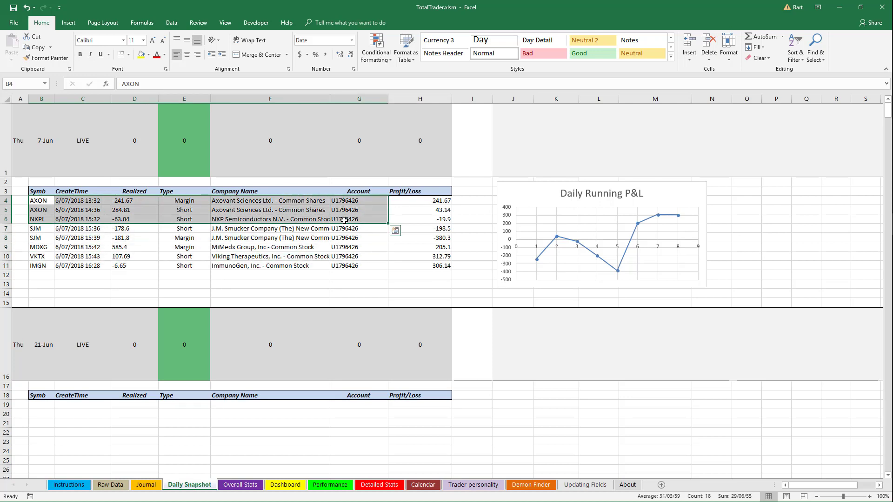
pyautogui.hotkey('ctrl', 'c')
pyautogui.click(50, 404)
pyautogui.hotkey('ctrl', 'v')
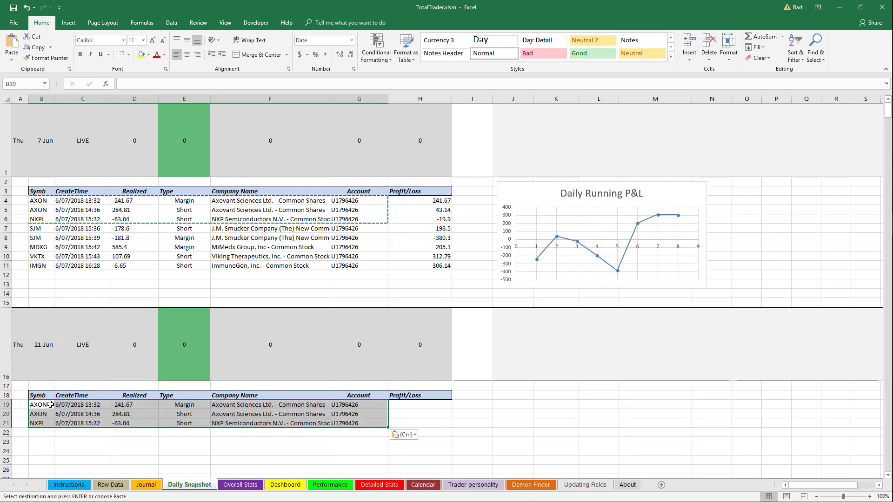
pyautogui.press('Escape')
# Copy the running Profit/Loss formulas H4:H6 into the new table starting at H19
pyautogui.moveTo(398, 203); pyautogui.dragTo(401, 219)
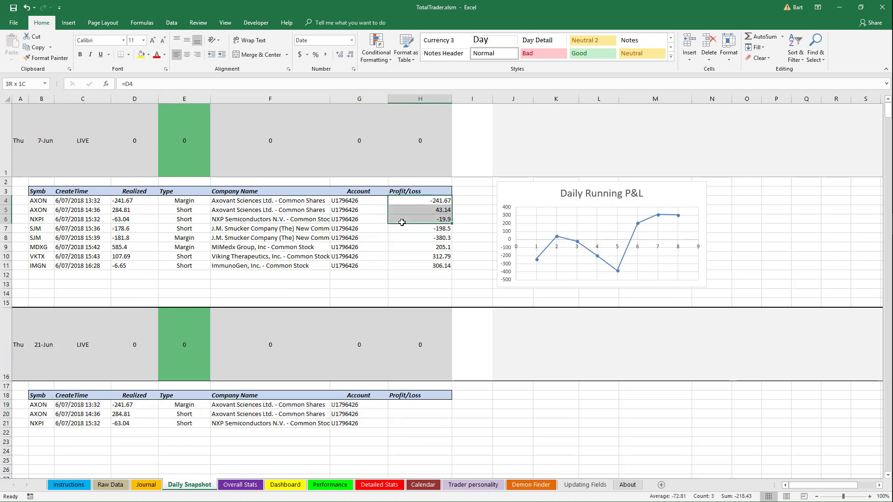
pyautogui.hotkey('ctrl', 'c')
pyautogui.click(397, 407)
pyautogui.hotkey('ctrl', 'v')
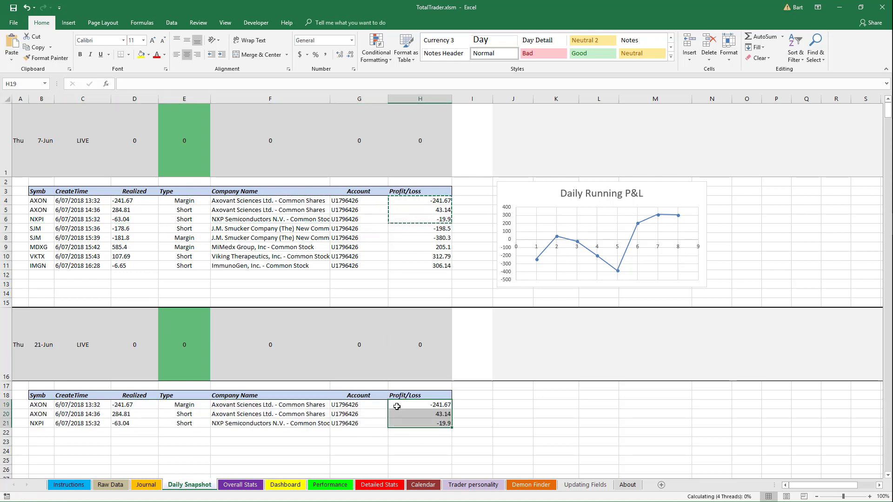
pyautogui.press('Escape')
# Copy the Daily Running P&L chart beside the new 21-Jun trade table, starting at J18
pyautogui.click(526, 196)
pyautogui.hotkey('ctrl', 'c')
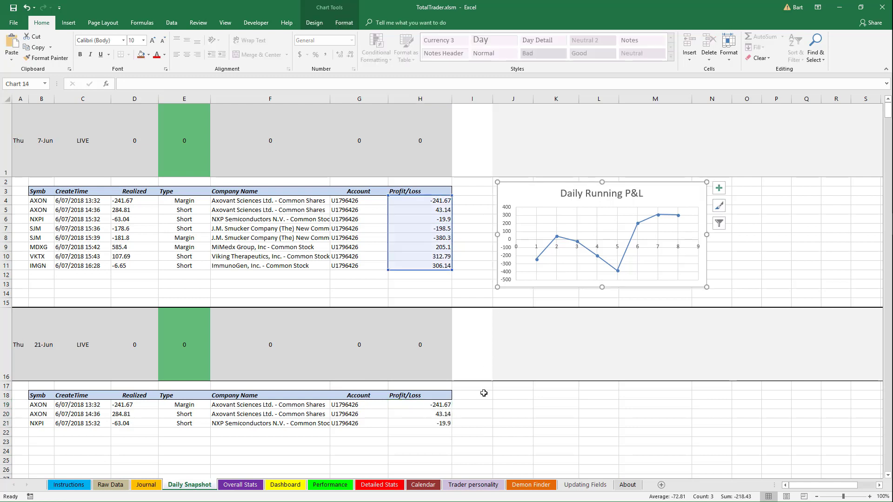
pyautogui.click(501, 398)
pyautogui.hotkey('ctrl', 'v')
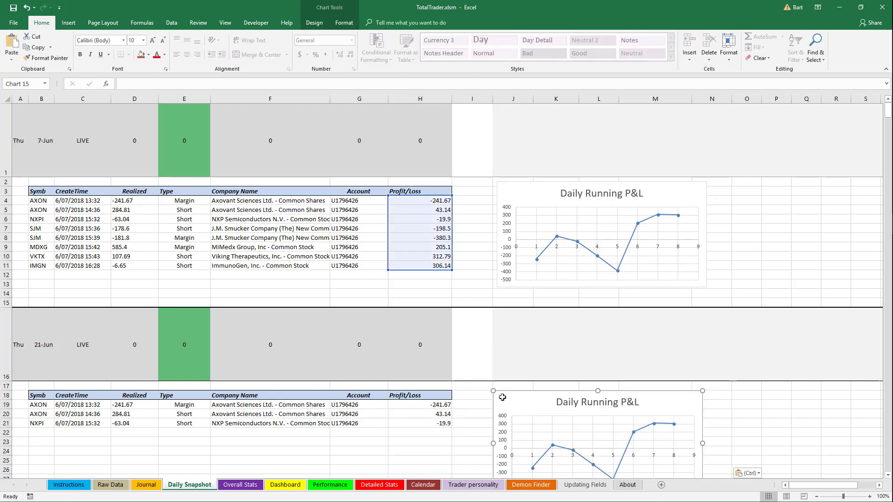
# Repoint the copied chart's data series to the new table's Profit/Loss cells H19:H21
pyautogui.scroll(-2, 503, 399)
pyautogui.scroll(-1, 477, 391)
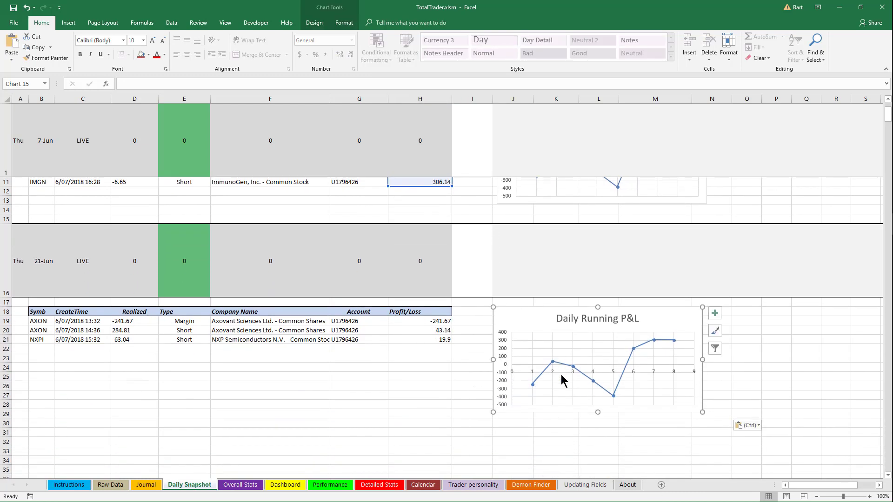
pyautogui.click(581, 374)
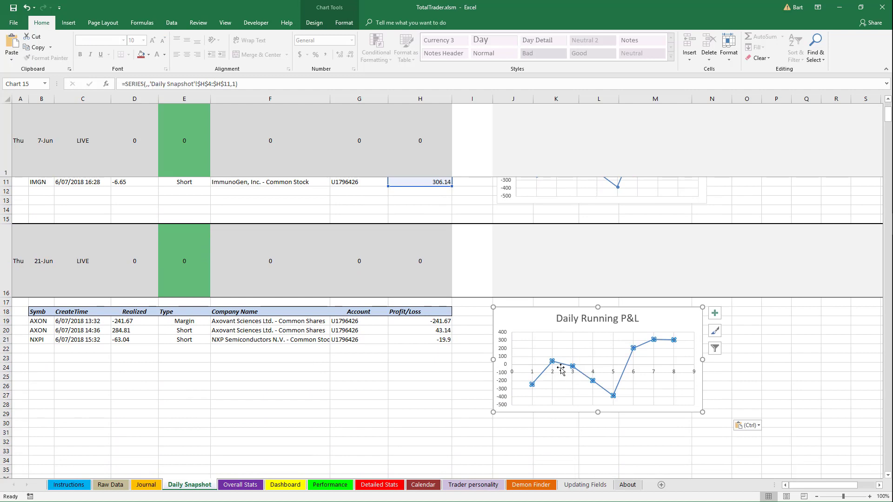
pyautogui.scroll(3, 591, 378)
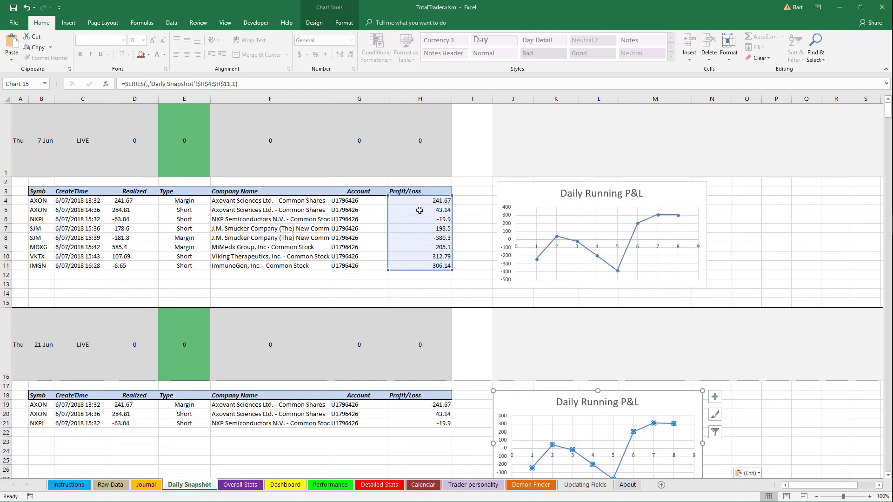
pyautogui.moveTo(414, 244); pyautogui.dragTo(445, 399)
pyautogui.click(430, 429)
# Enter "tect summary in here" in the merged summary cell J16 of the 21-Jun block
pyautogui.scroll(-1, 522, 321)
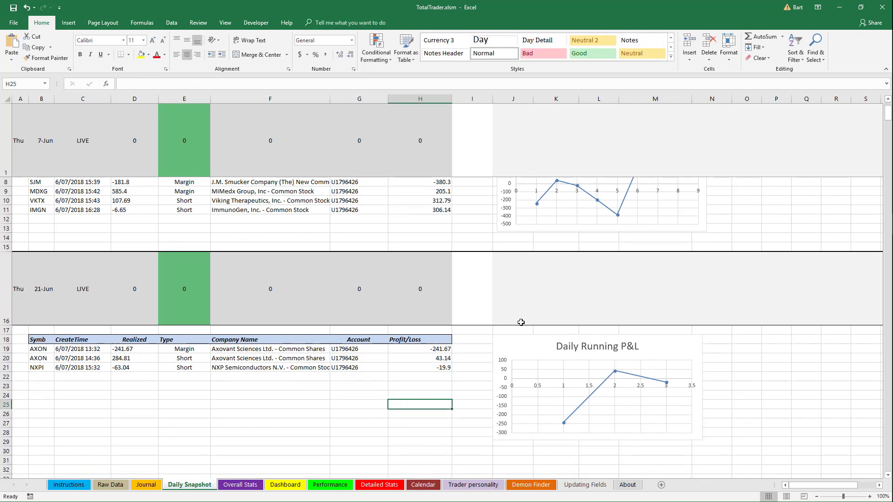
pyautogui.click(546, 299)
pyautogui.write('tect s')
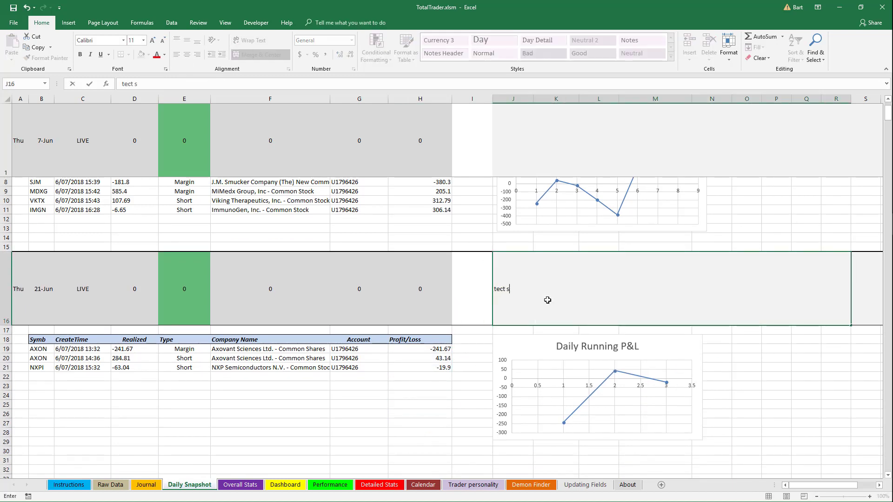
pyautogui.write('ummary in here')
pyautogui.press('Return')
pyautogui.click(382, 404)
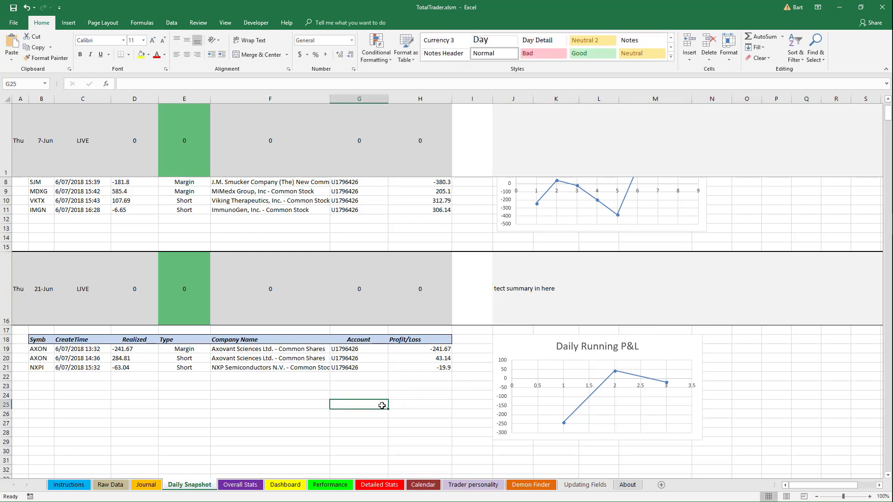
# Clear the May 2018 results and week summaries in B66:H68 on the Calendar sheet
pyautogui.click(422, 485)
pyautogui.scroll(8, 422, 488)
pyautogui.scroll(-5, 421, 488)
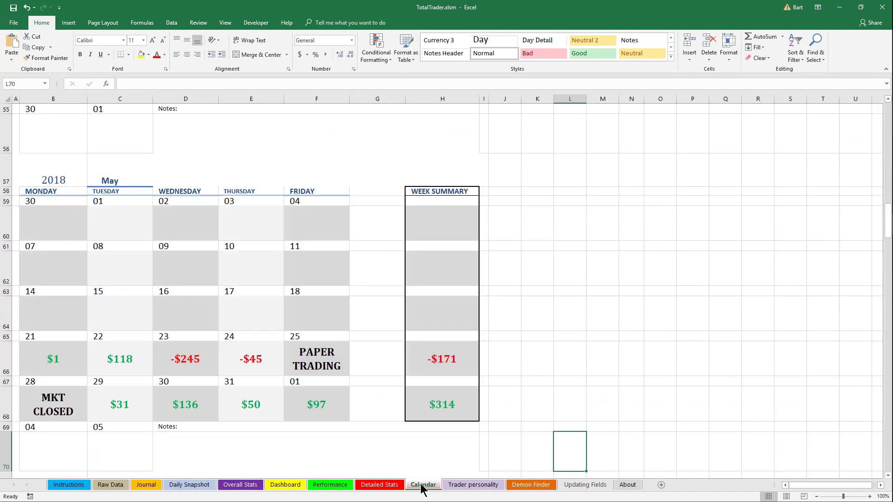
pyautogui.scroll(1, 422, 489)
pyautogui.scroll(-2, 120, 256)
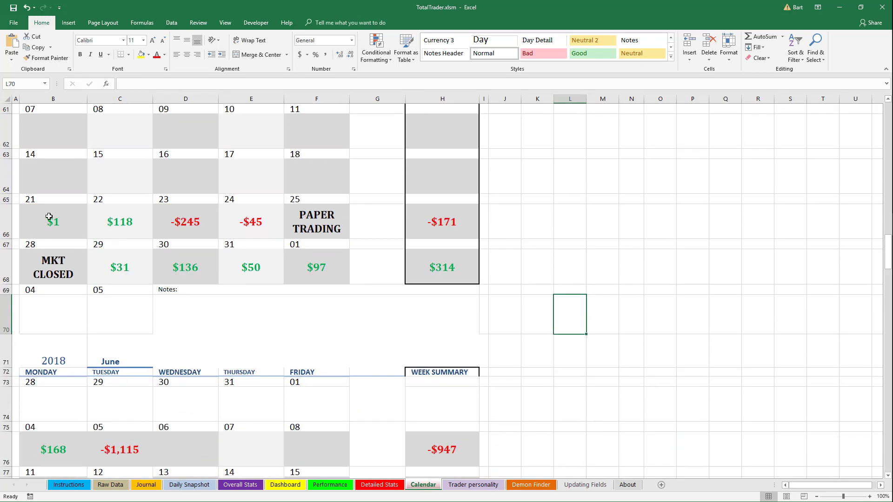
pyautogui.moveTo(49, 216); pyautogui.dragTo(414, 260)
pyautogui.press('Delete')
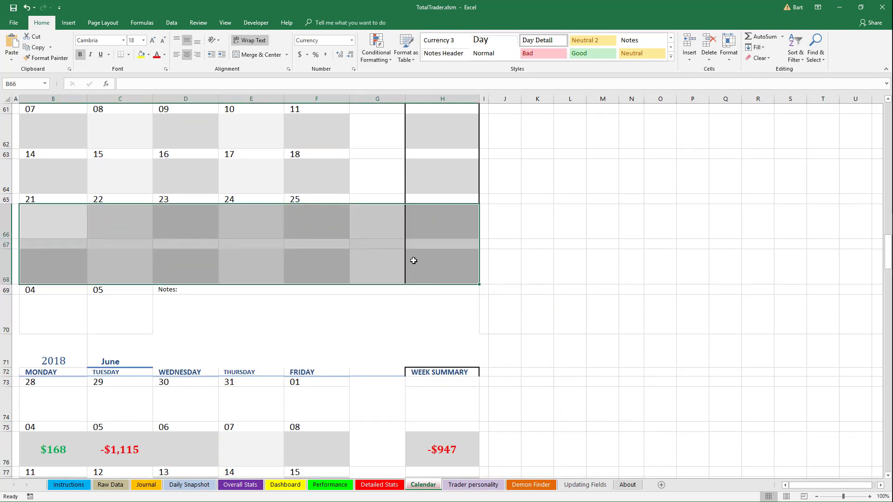
# Examine the June entries for the 4th and 5th, that week's summary formula in H76, and cell H78
pyautogui.scroll(-3, 413, 260)
pyautogui.click(54, 259)
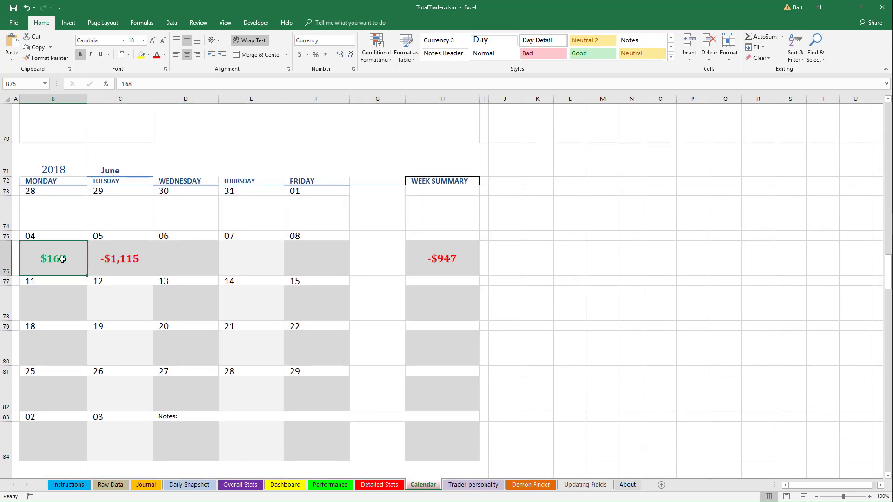
pyautogui.click(106, 262)
pyautogui.click(431, 261)
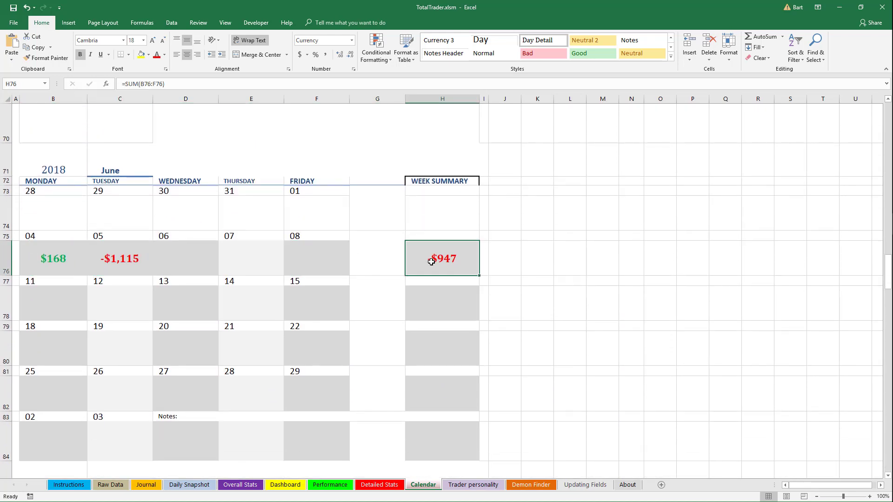
pyautogui.doubleClick(431, 261)
pyautogui.press('Escape')
pyautogui.press('Down')
pyautogui.press('Down')
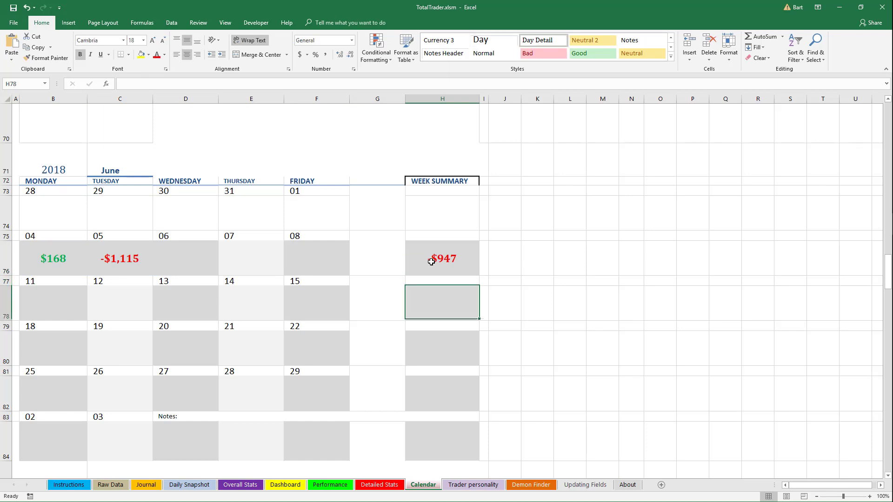
pyautogui.press('F2')
pyautogui.press('Escape')
# Copy the Week Summary formula from H76 to H78, H80, H82 and H84 and check the last copy's range
pyautogui.press('Up')
pyautogui.press('Up')
pyautogui.hotkey('ctrl', 'c')
pyautogui.press('Down')
pyautogui.press('Down')
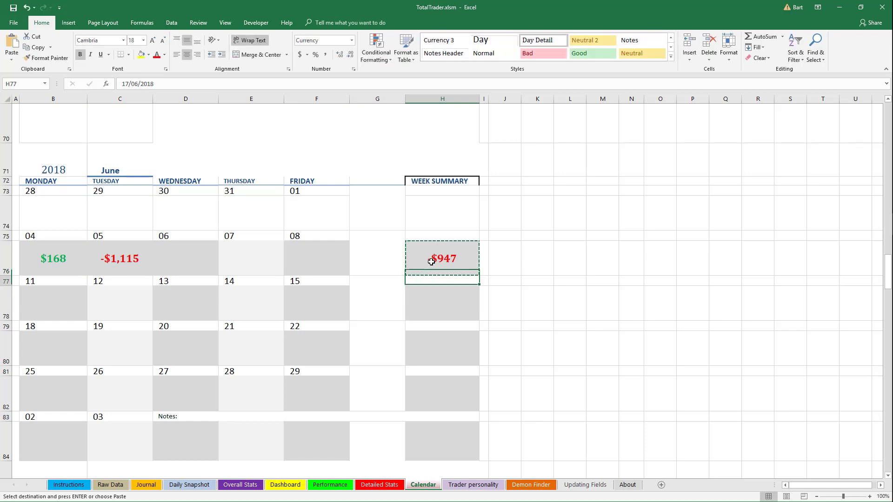
pyautogui.press('Return')
pyautogui.hotkey('ctrl', 'c')
pyautogui.press('Down')
pyautogui.press('Down')
pyautogui.hotkey('ctrl', 'v')
pyautogui.press('Down')
pyautogui.press('Down')
pyautogui.press('Return')
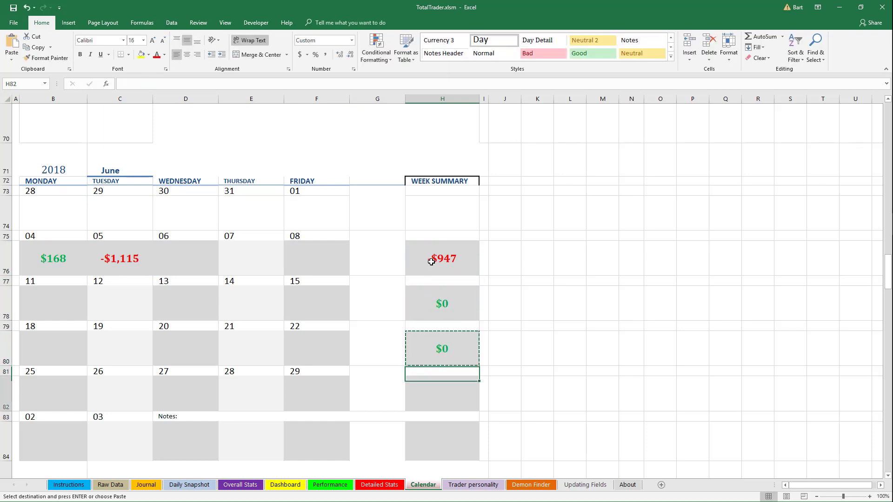
pyautogui.hotkey('ctrl', 'c')
pyautogui.press('Down')
pyautogui.press('Down')
pyautogui.press('Return')
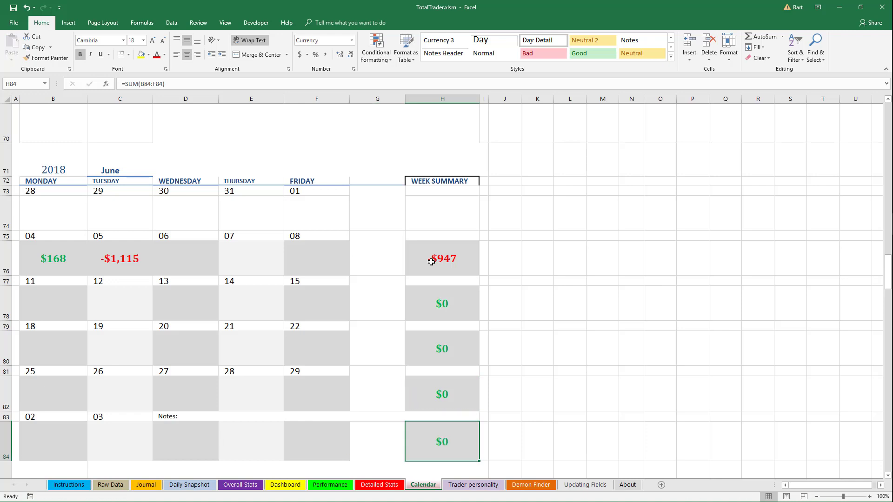
pyautogui.press('F2')
pyautogui.press('Escape')
# Clear the June results for the 4th and 5th (B76:C76) and go back to the Instructions sheet
pyautogui.moveTo(53, 266); pyautogui.dragTo(98, 259)
pyautogui.press('Delete')
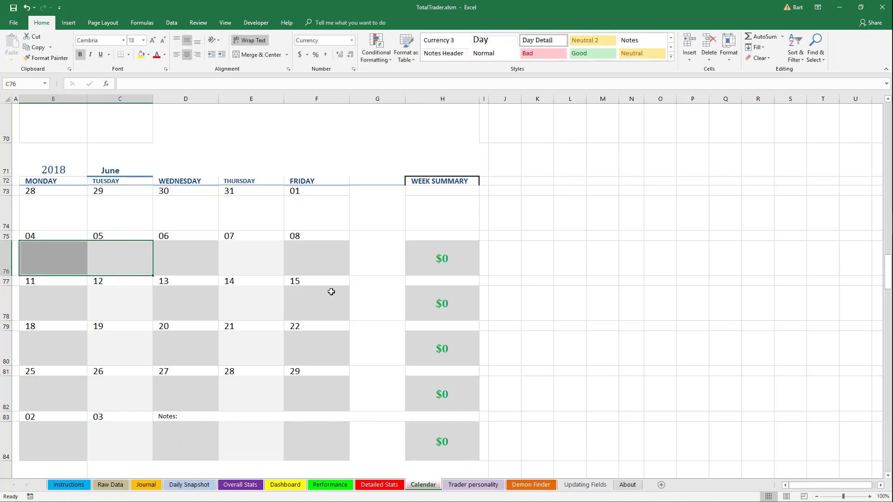
pyautogui.click(520, 309)
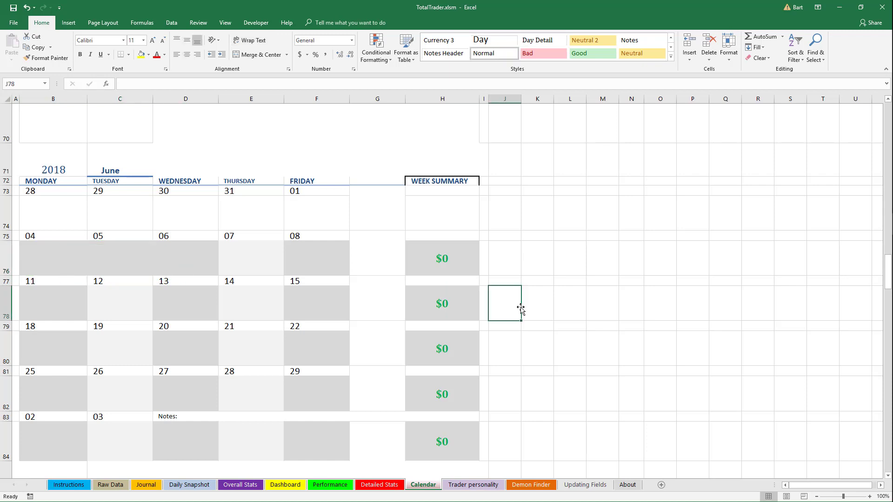
pyautogui.click(69, 484)
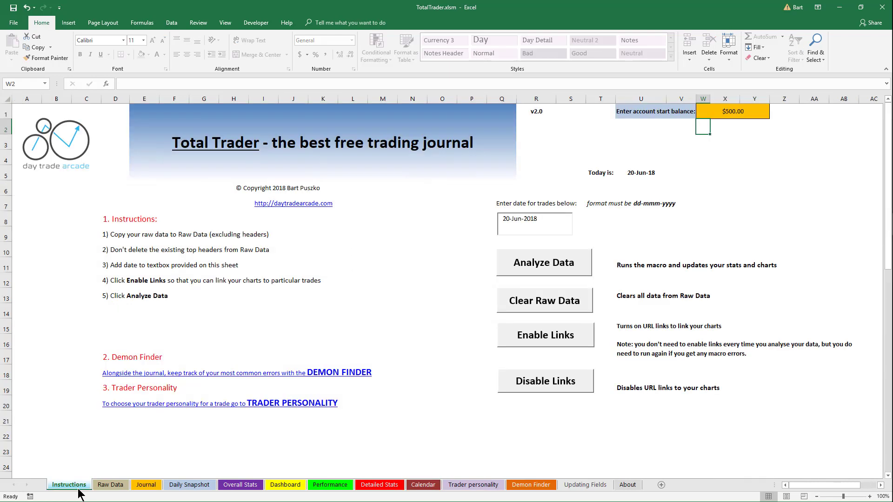